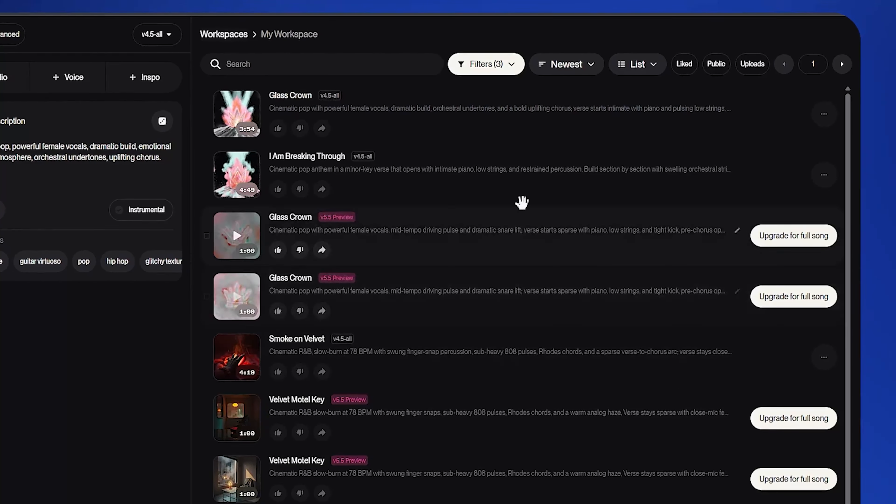
Step: Open the list of additional options for the song I Am Breaking Through
click(823, 175)
mouse_move(804, 319)
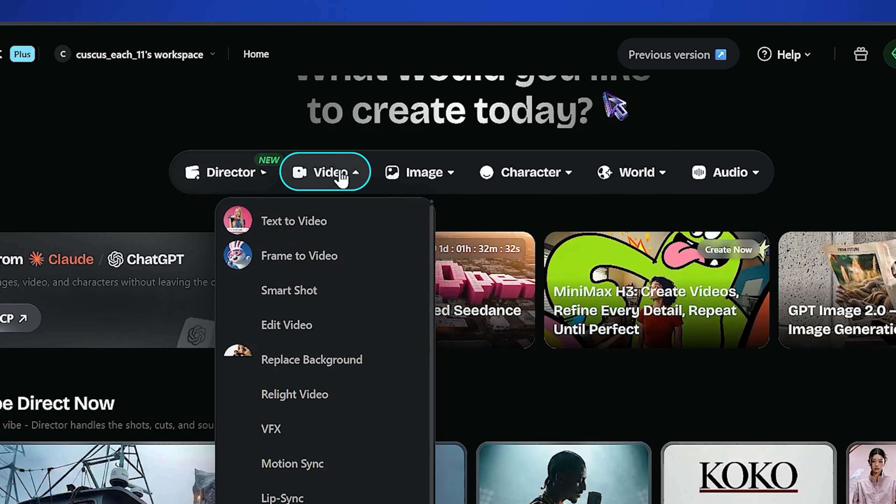
Step: Switch to OpenArt and start creating a new character
mouse_move(616, 176)
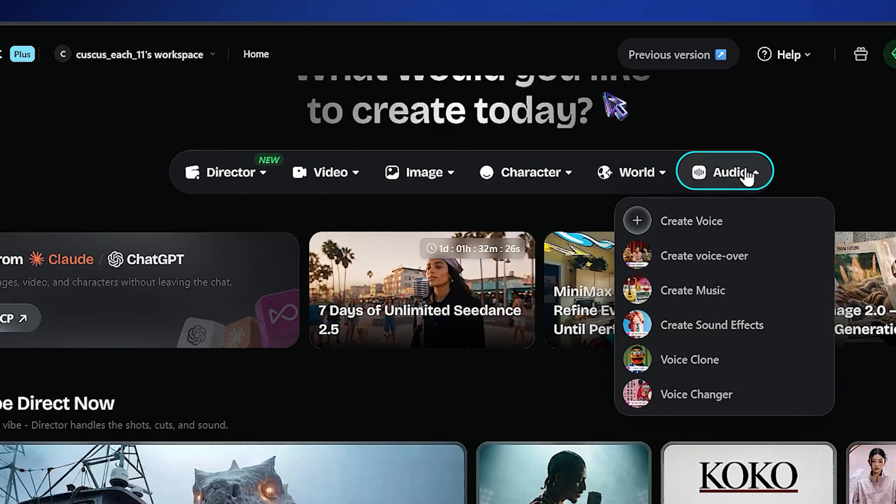
mouse_move(526, 178)
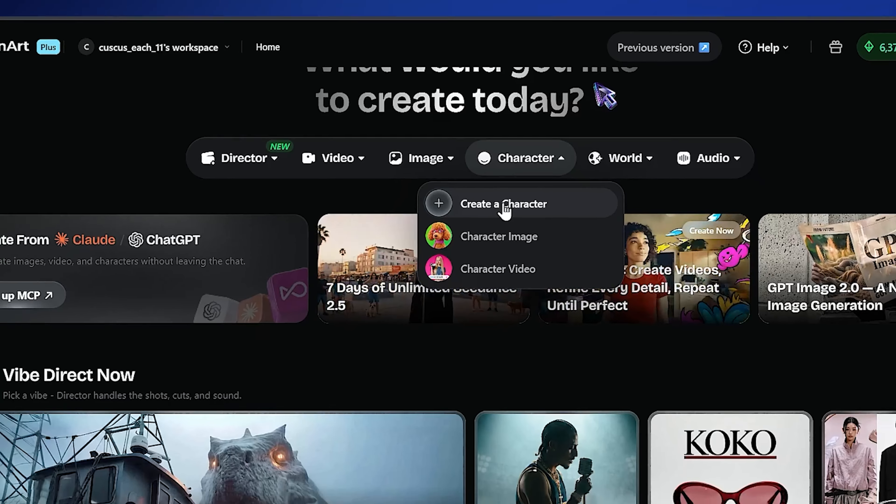
click(504, 207)
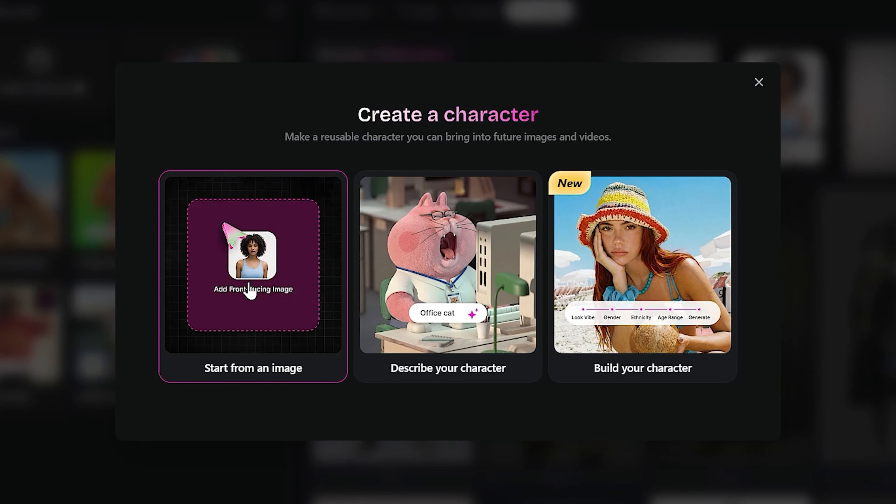
click(249, 286)
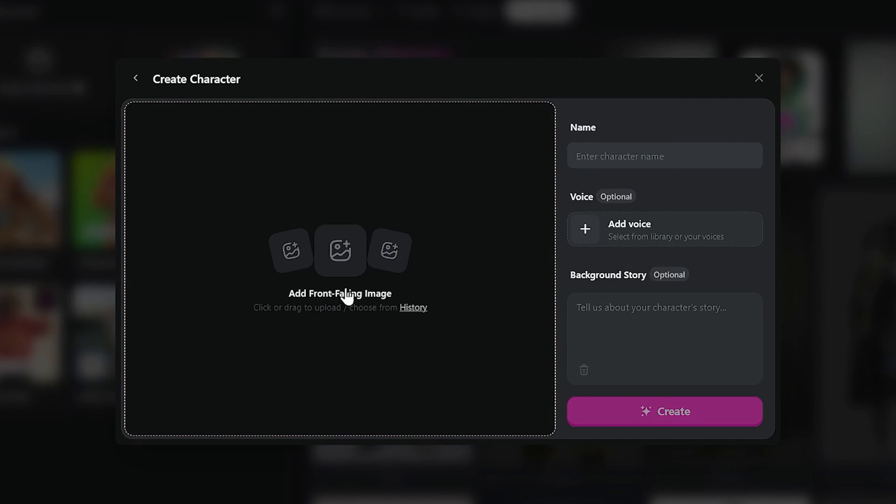
click(287, 320)
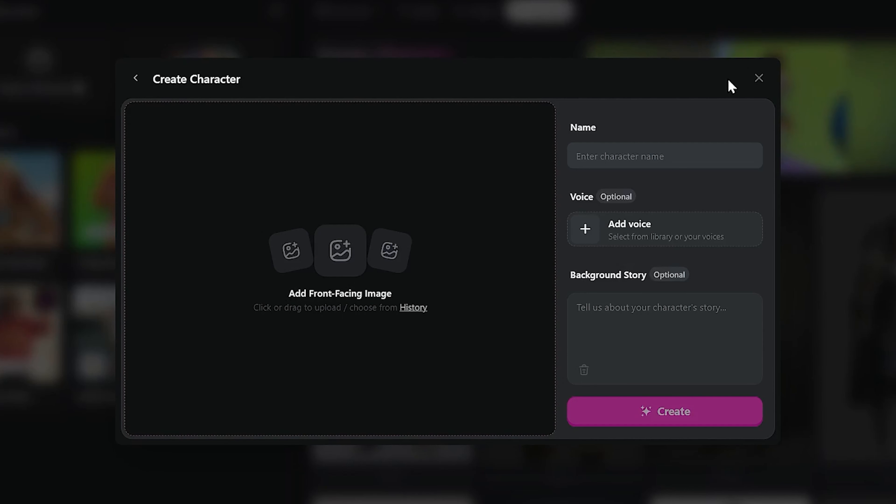
click(758, 79)
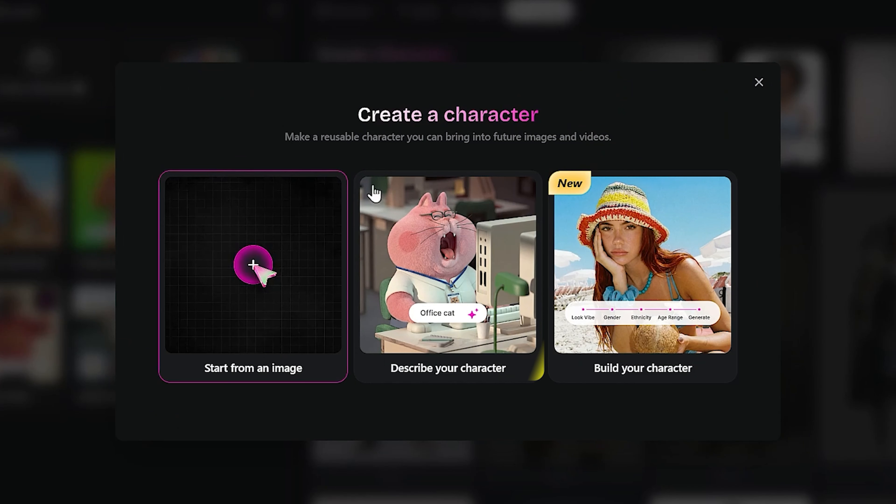
click(374, 193)
click(447, 219)
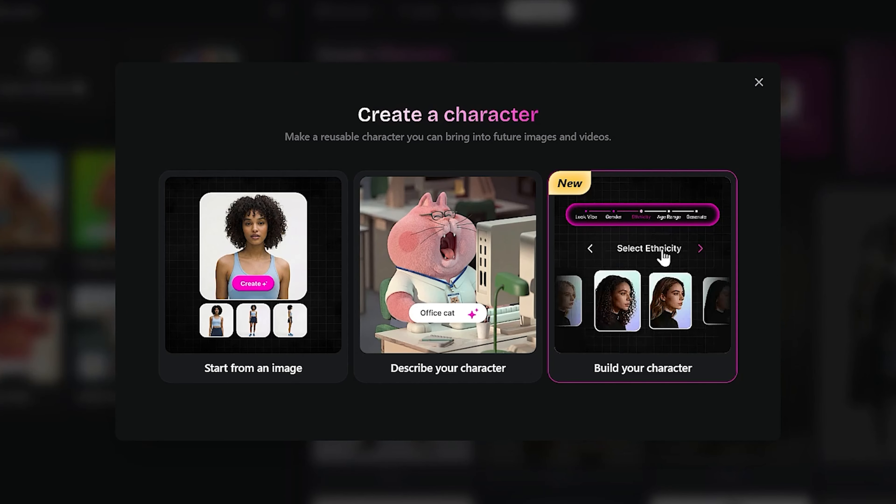
Step: Start building the character from attributes and choose the Vintage Glam look vibe
click(663, 256)
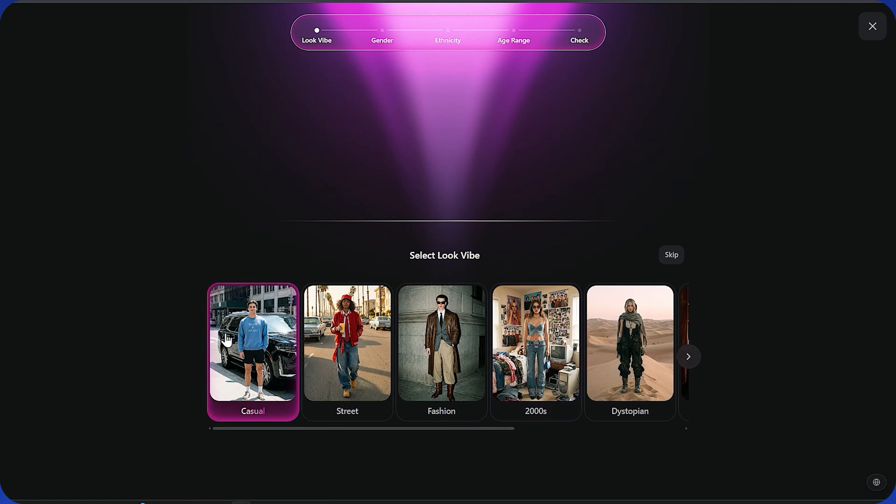
click(689, 357)
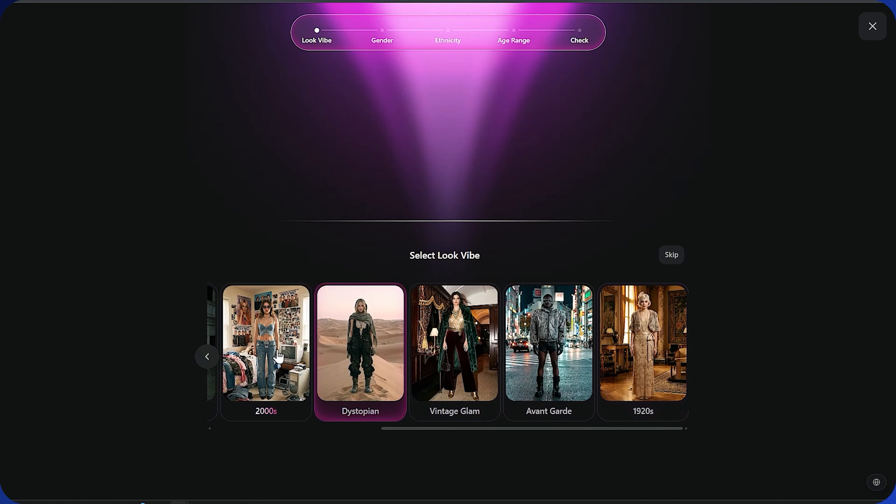
click(209, 358)
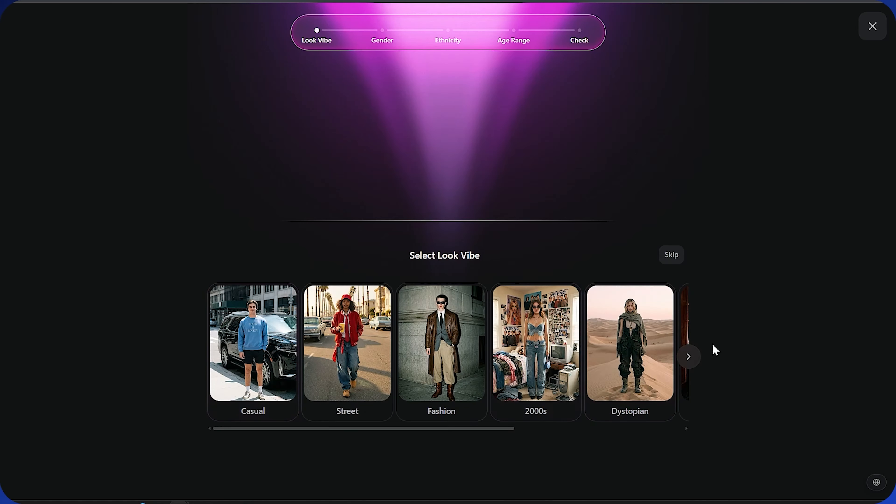
click(689, 357)
click(605, 346)
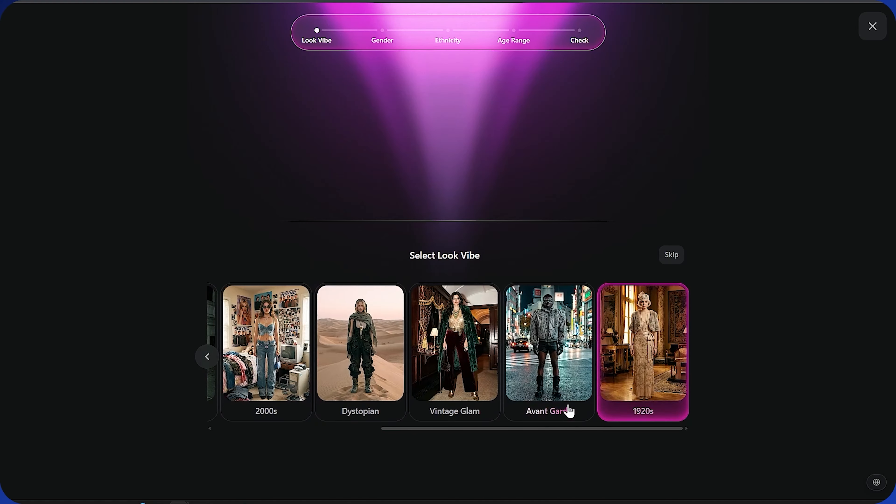
click(456, 353)
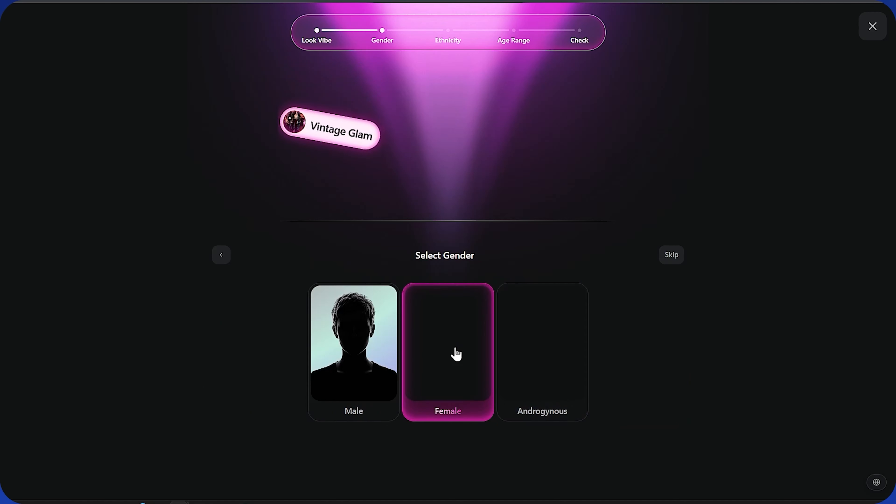
Step: Set the character's gender to Female, ethnicity to Caucasian and age range to Young Adult
click(456, 353)
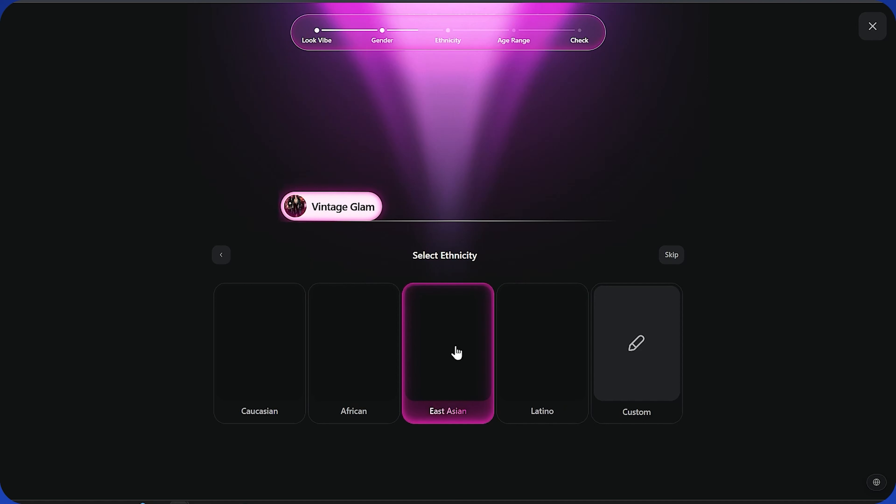
click(262, 341)
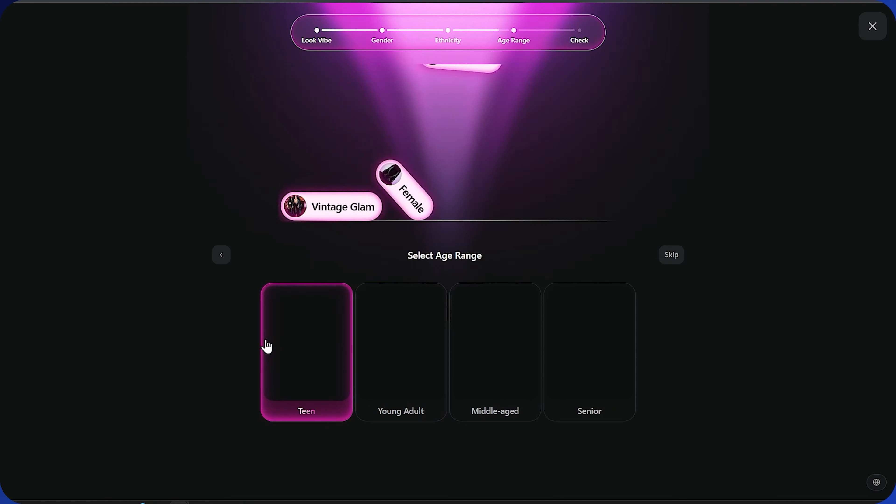
click(422, 350)
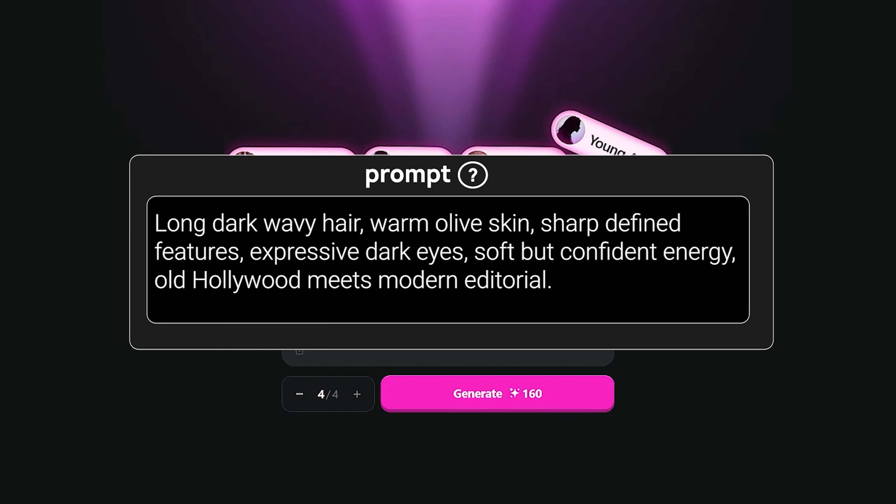
Step: Generate four versions with long dark wavy hair, warm olive skin and an old Hollywood meets modern editorial look, and set the first as the character
click(500, 397)
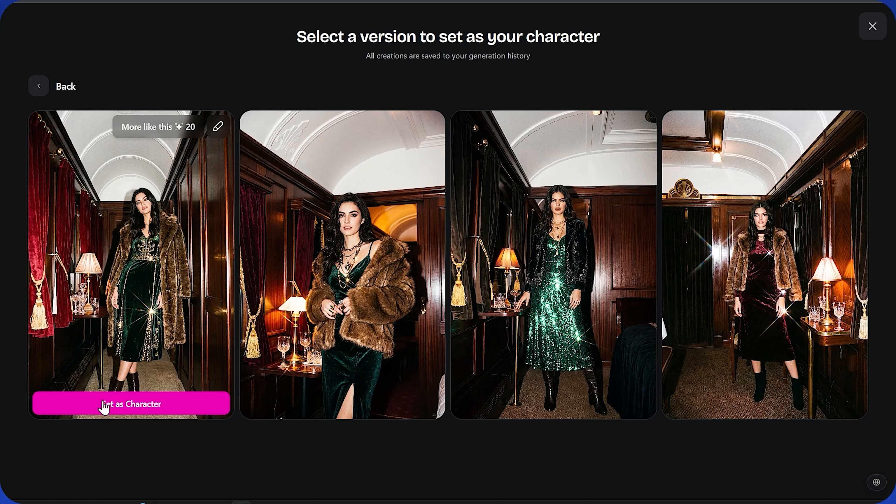
click(109, 409)
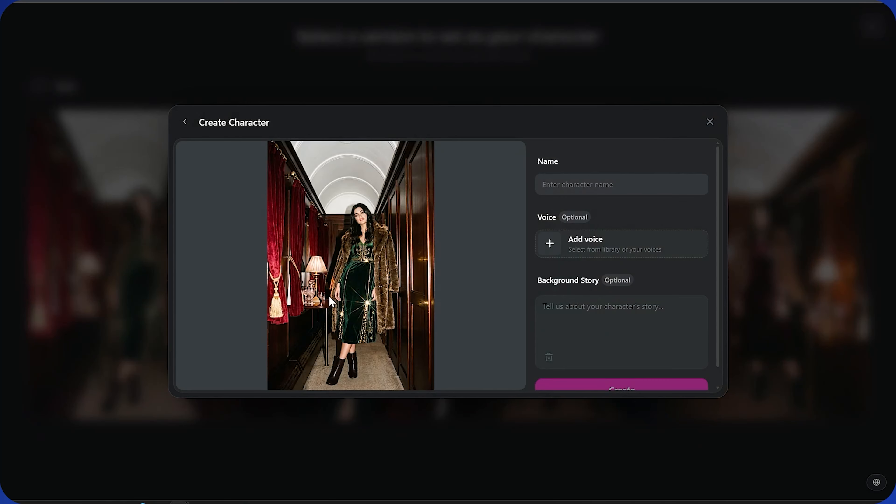
Step: Name the character Kyle and create it without a voice or background story
text(Kyle)
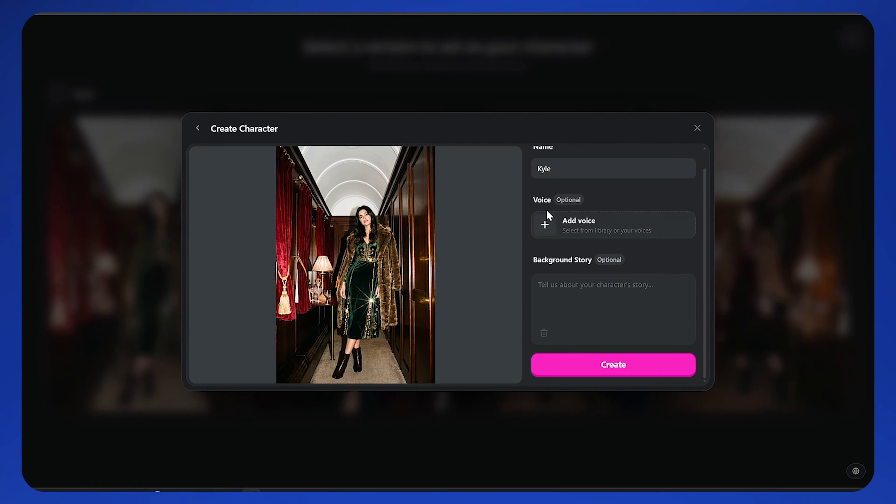
click(584, 364)
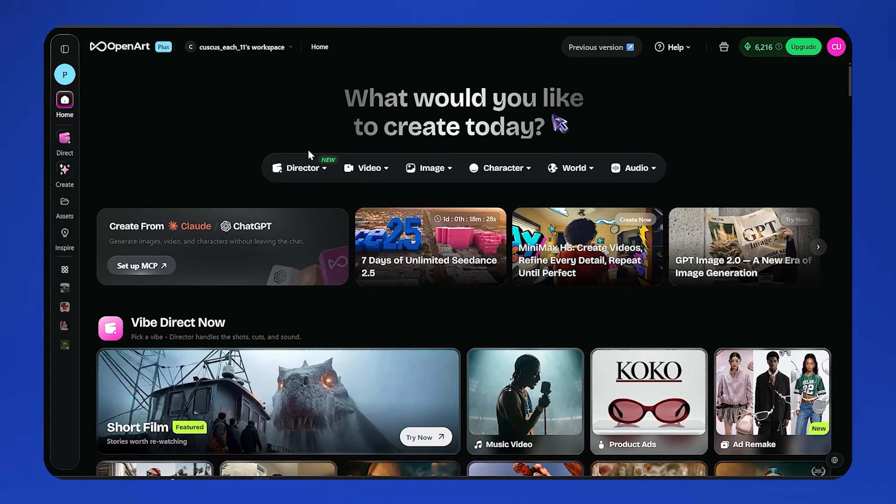
Step: Start creating a new image and select the Nano Banana 2 model
mouse_move(432, 167)
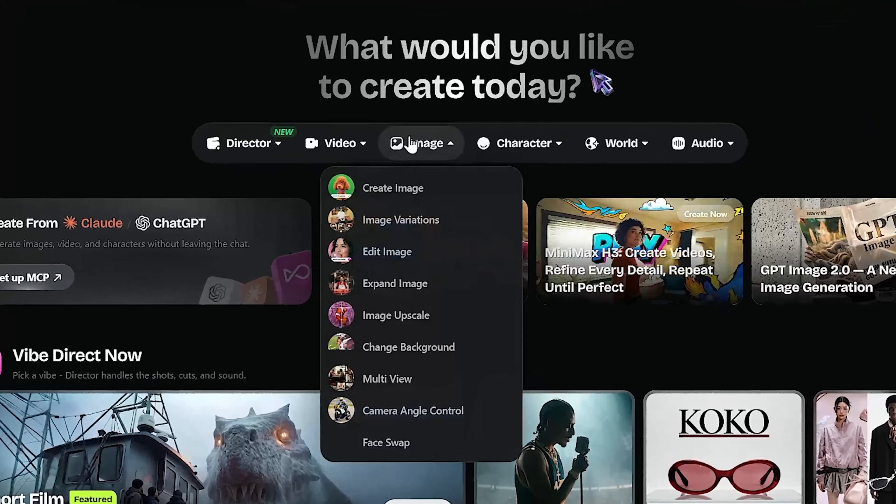
click(377, 199)
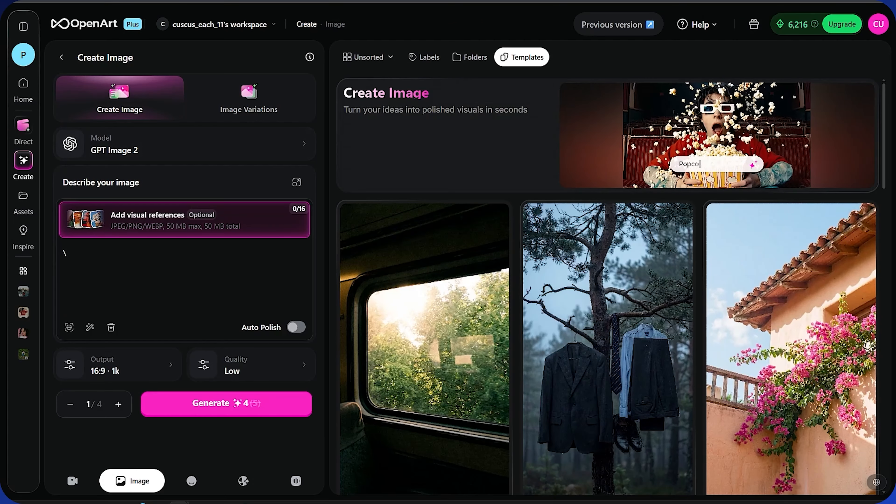
click(232, 150)
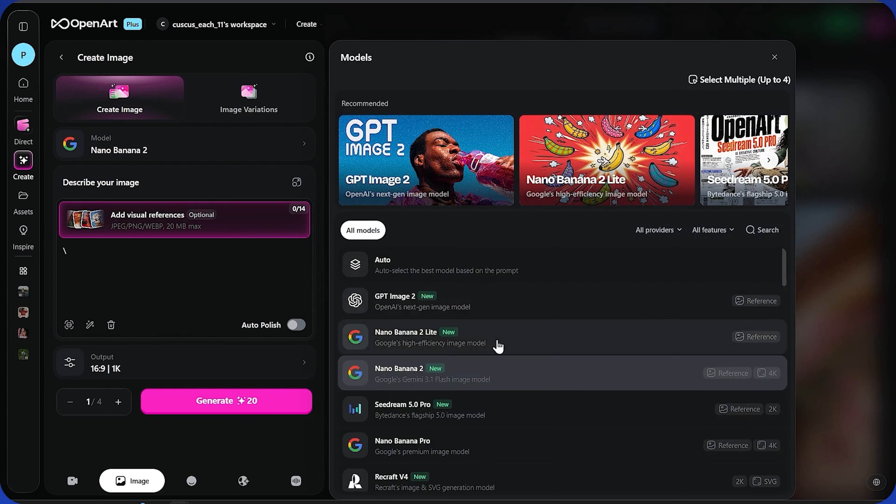
scroll(496, 352, down, 15)
scroll(496, 356, up, 15)
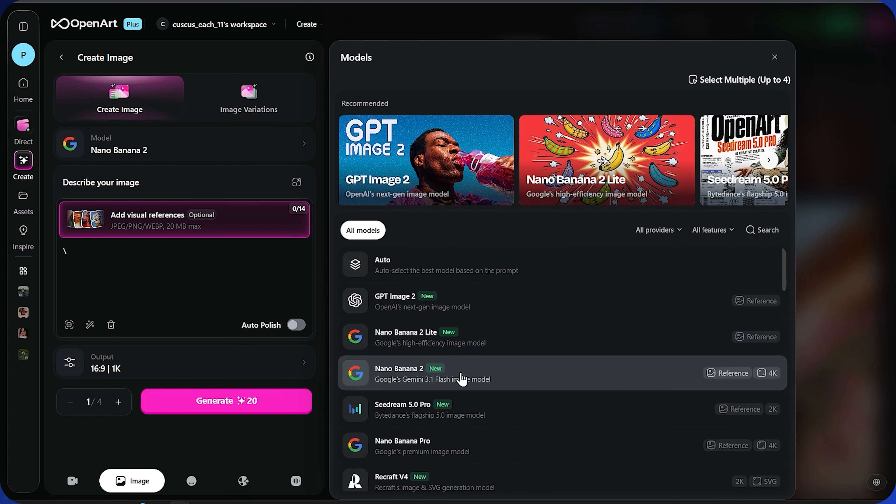
click(449, 381)
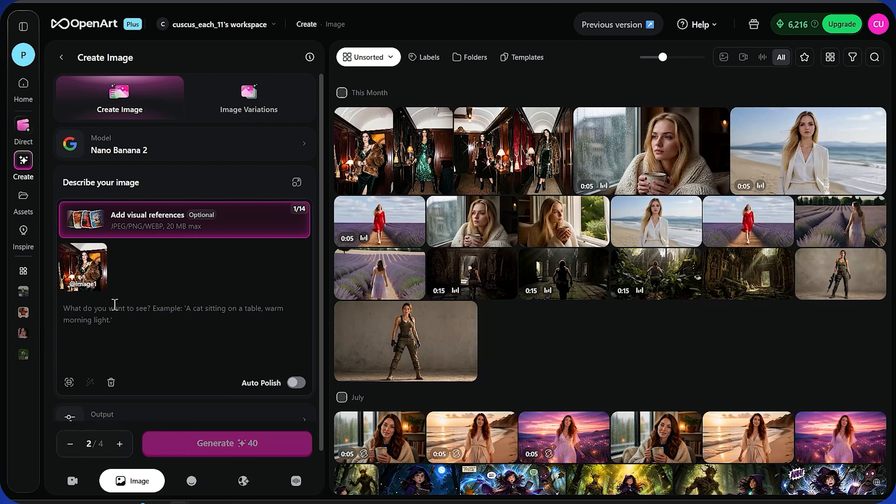
Step: Insert a mention of the attached character reference image into the image prompt
click(116, 309)
text(@)
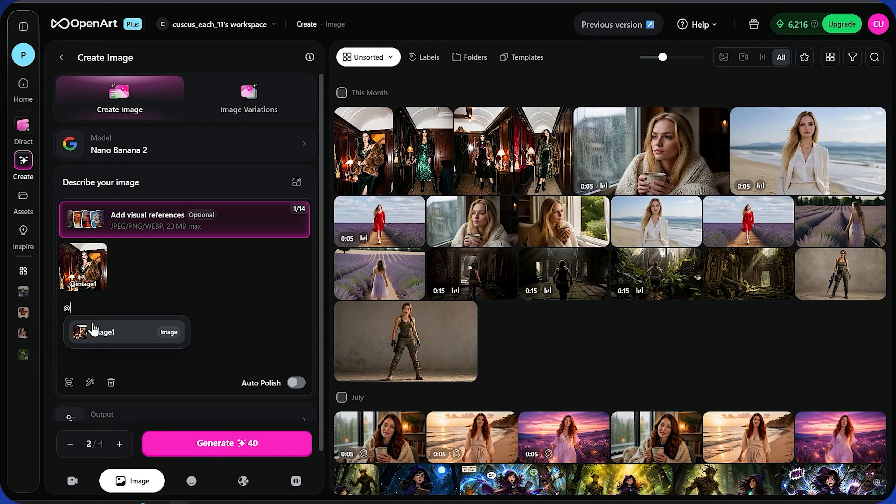
click(115, 323)
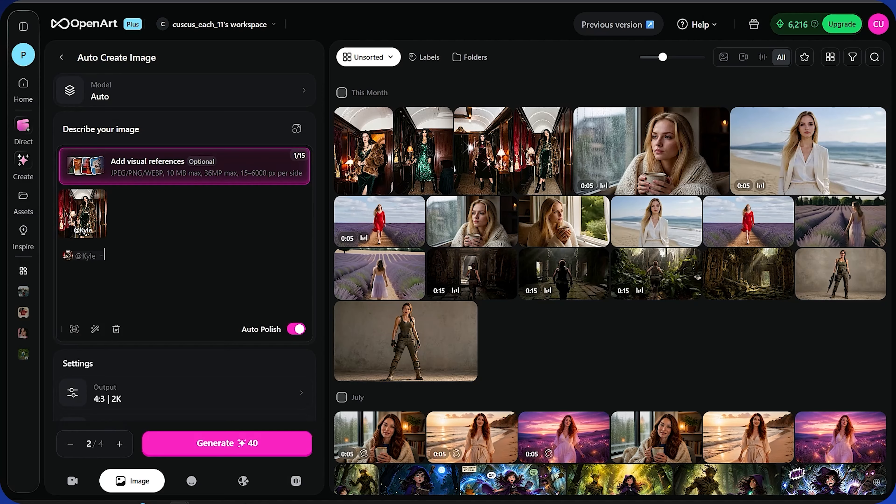
Step: Describe Kyle standing alone on a rooftop at golden hour in a flowing deep red dress, and set the output to 16:9 and 4K
scroll(222, 315, down, 1)
scroll(194, 314, up, 1)
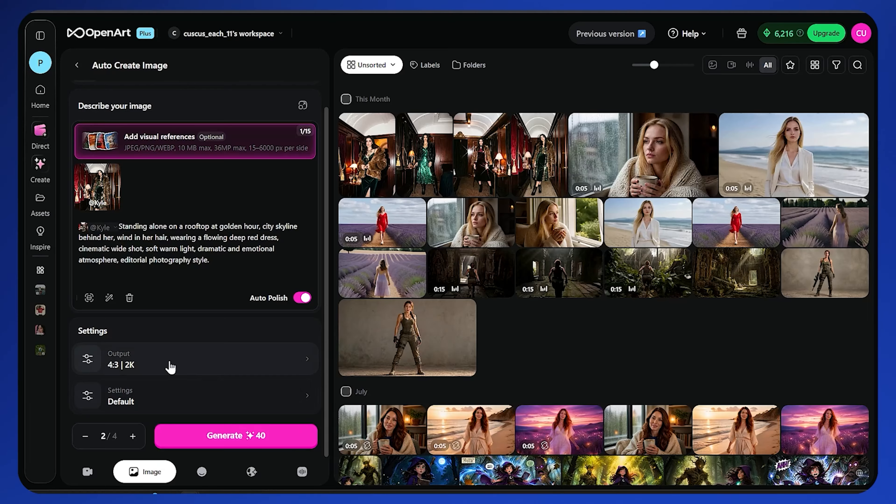
click(185, 366)
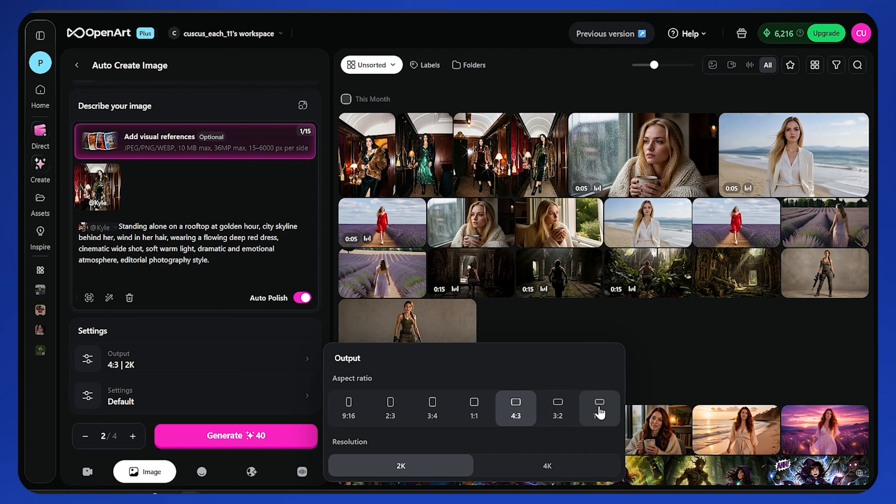
click(530, 465)
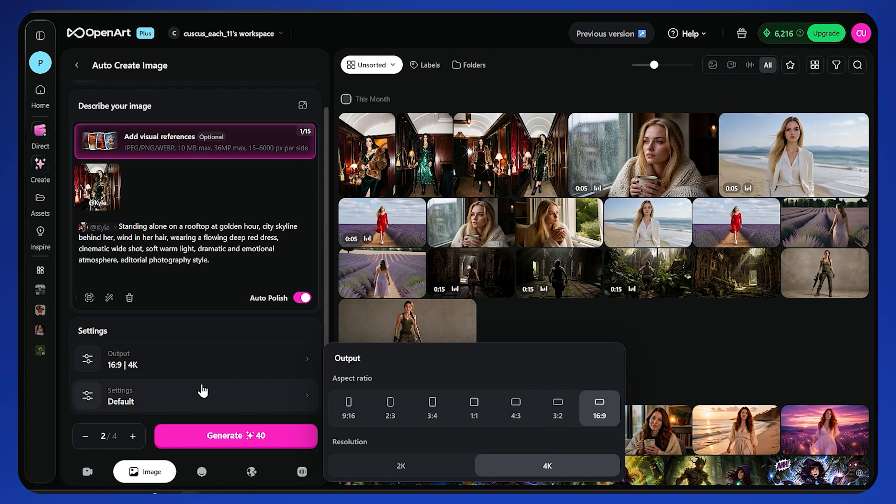
click(218, 366)
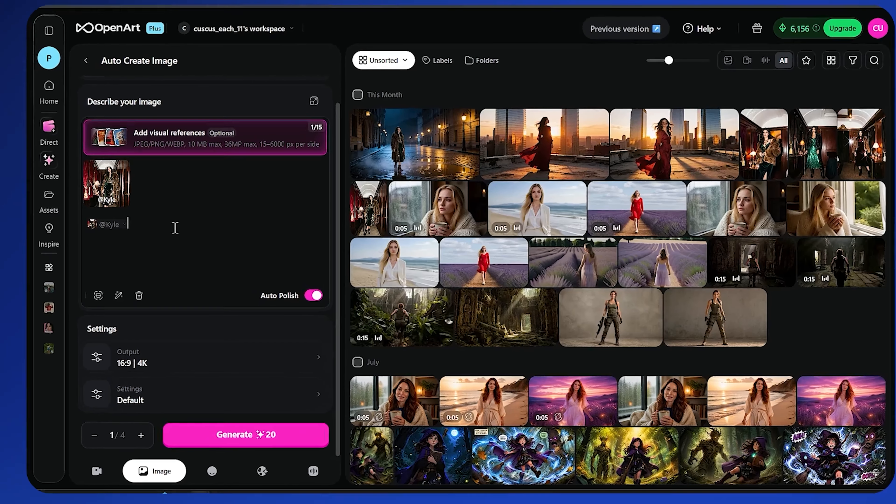
Step: Generate one image of Kyle sitting by a window at night, with city lights outside, as a moody and intimate cinematic close-up
text(sitting by a window at night, city lights glowing outside, her reflection faintly visible in the glass, soft warm interior lighting cinematic close up, emotional expression, shallow depth of field, moody and intimate, fim still)
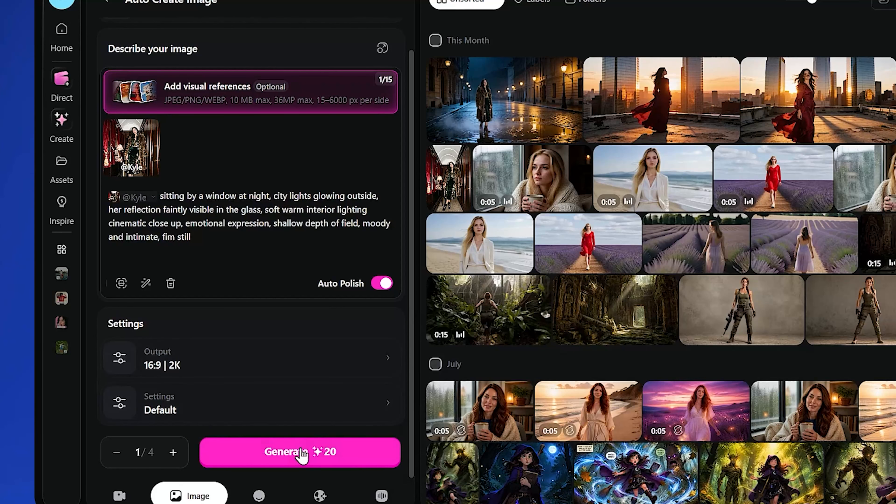
click(303, 454)
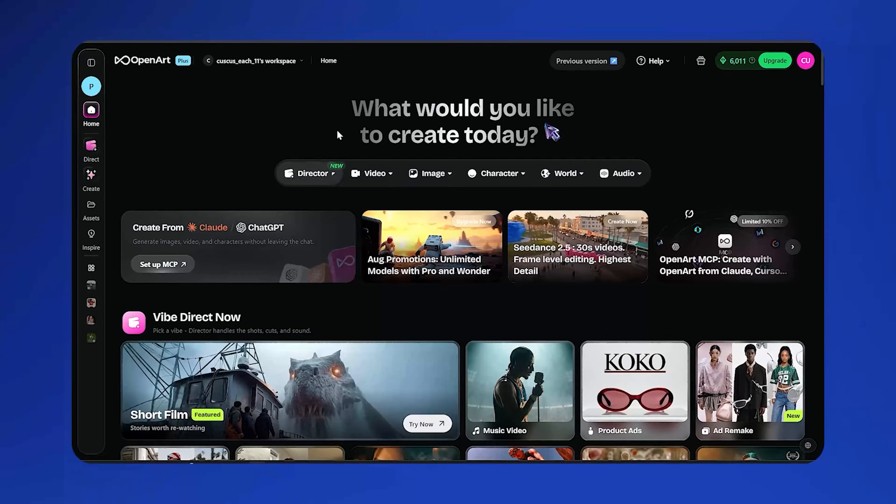
Step: Open the Frame to Video tool for creating a new video
click(367, 186)
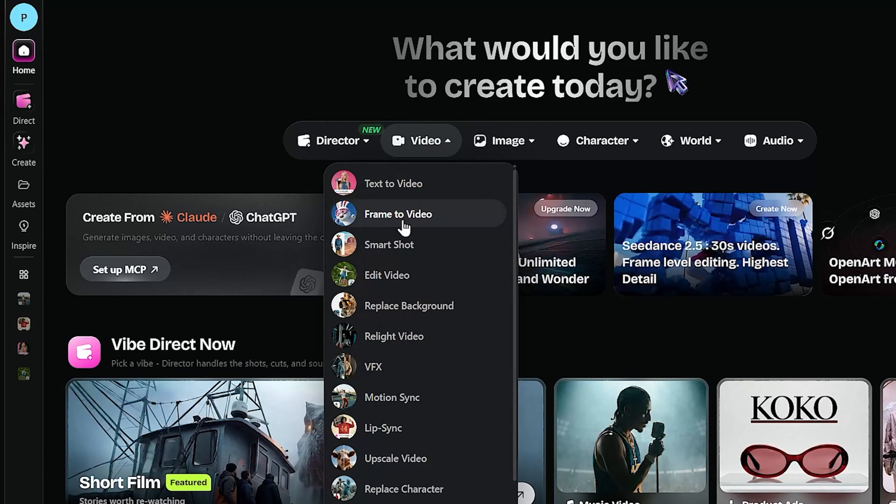
click(404, 222)
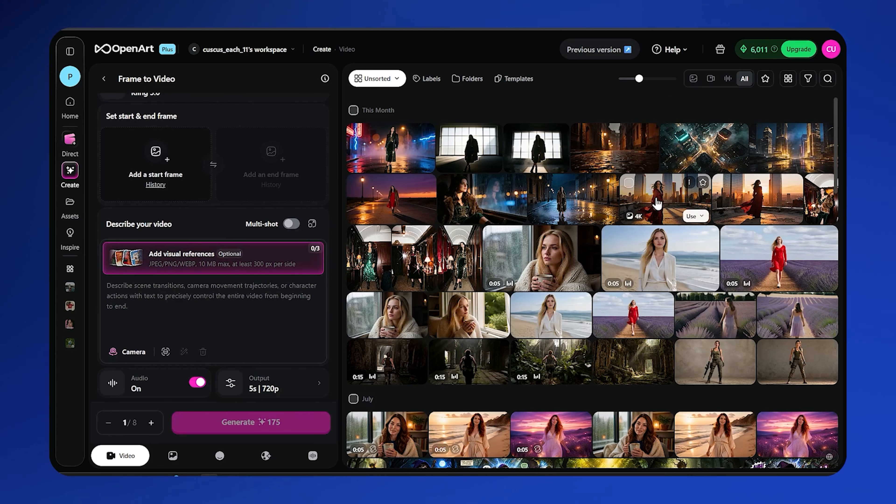
Step: Use the red-dress rooftop image as the start frame and describe a slow camera pull-back from her face revealing the skyline in cinematic slow motion
drag(657, 204, 317, 187)
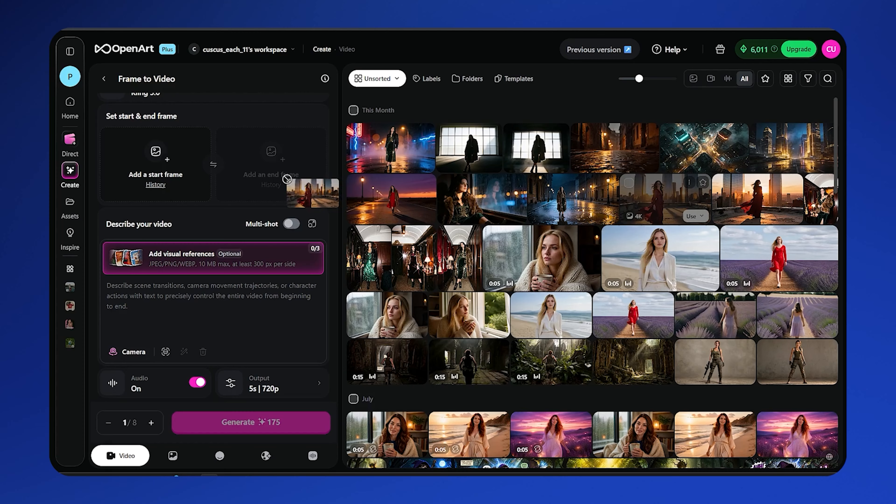
drag(161, 160, 155, 163)
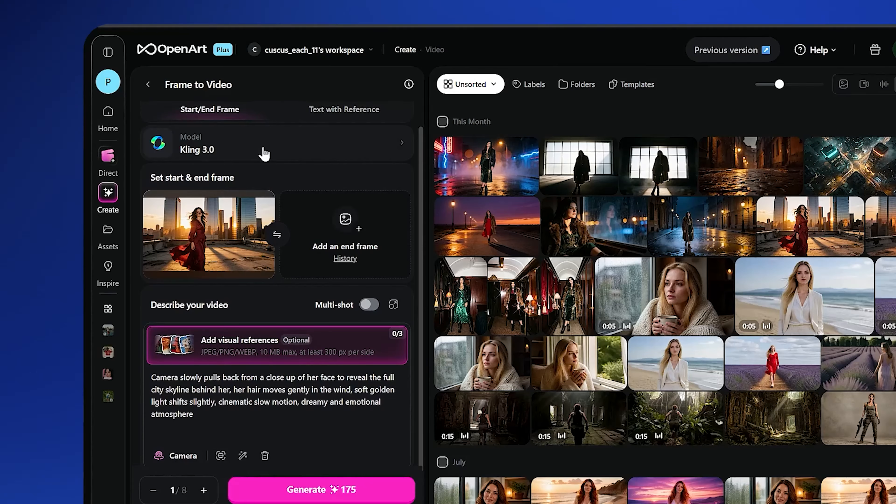
Step: Choose the Kling 3.0 model and generate one 5-second 720p video with audio from the rooftop frame
click(262, 20)
scroll(564, 304, down, 6)
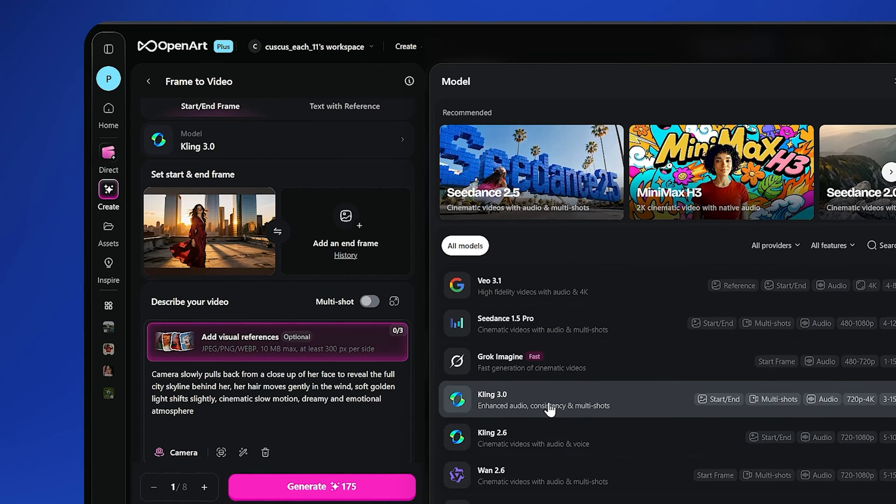
click(549, 312)
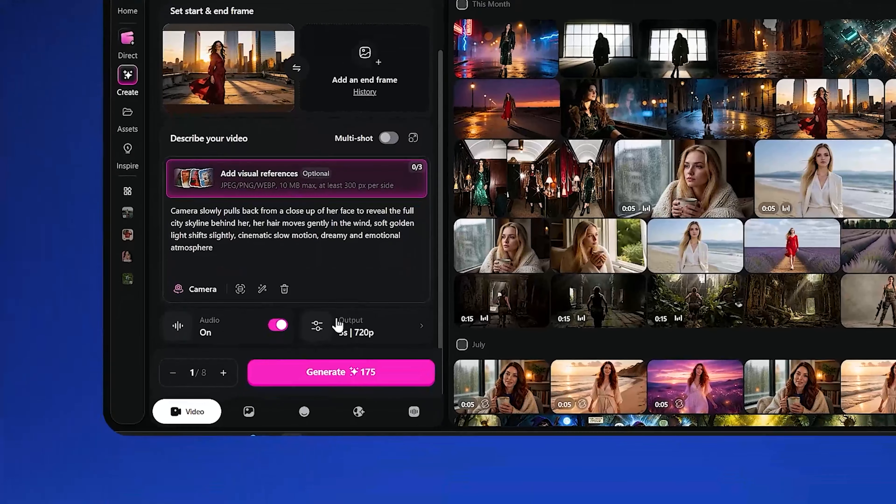
click(338, 325)
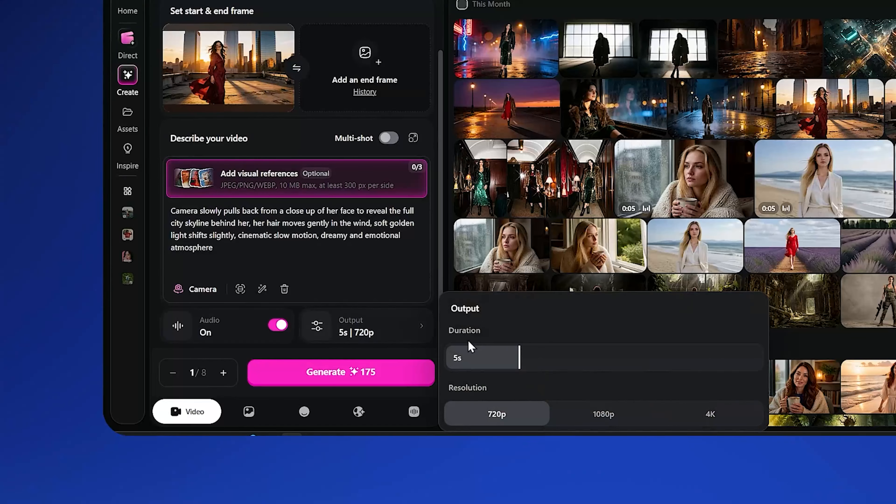
click(354, 379)
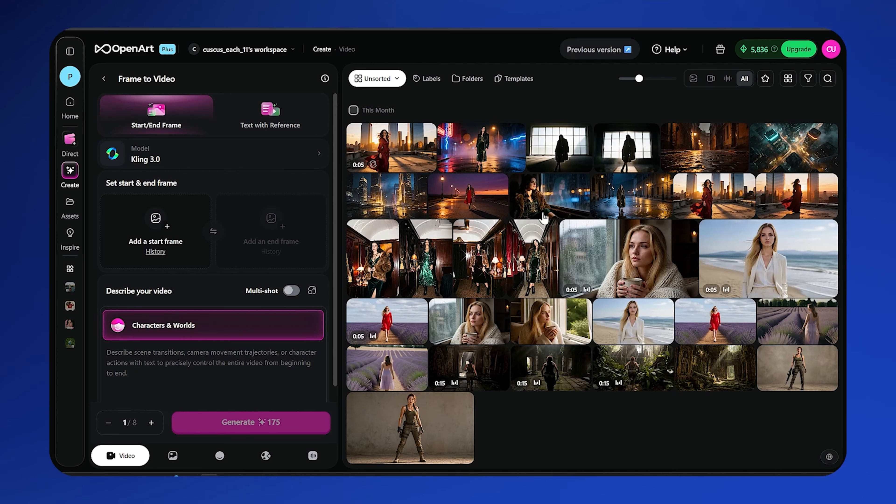
Step: Generate a video from the empty wet night street image, and set up the next image as start frame with its prompt pasted in
drag(706, 137, 170, 220)
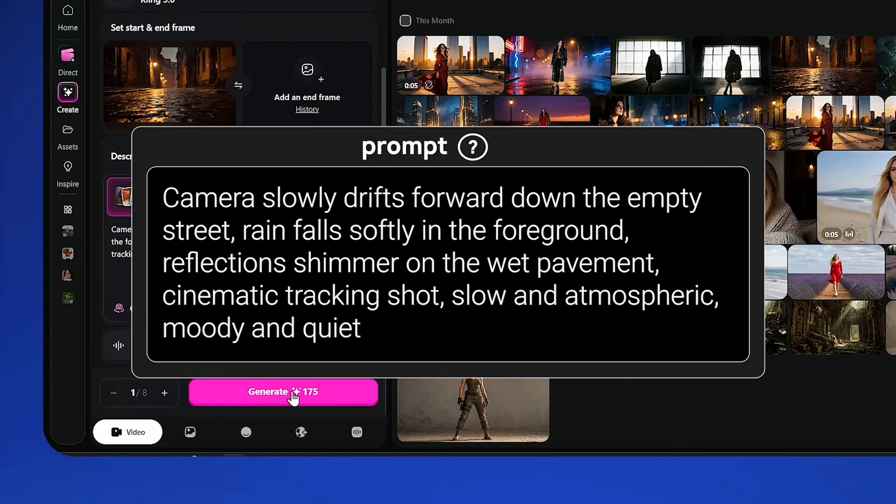
click(292, 497)
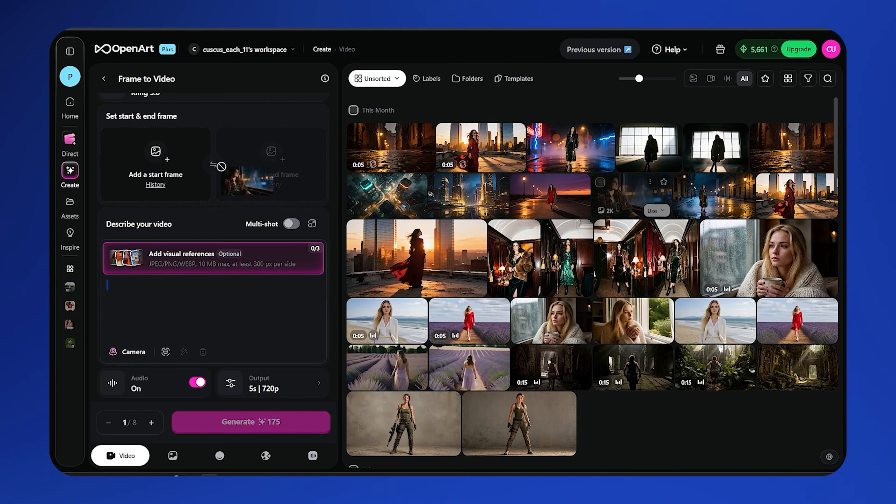
drag(216, 166, 159, 166)
text(Camera slowly pushes in toward her reflection in the glass, her eyes subtly shifting as city lights flicker outside, soft breathing motion, curtains barely moving, cinematic slow motion, intimate and emotional atmosphere)
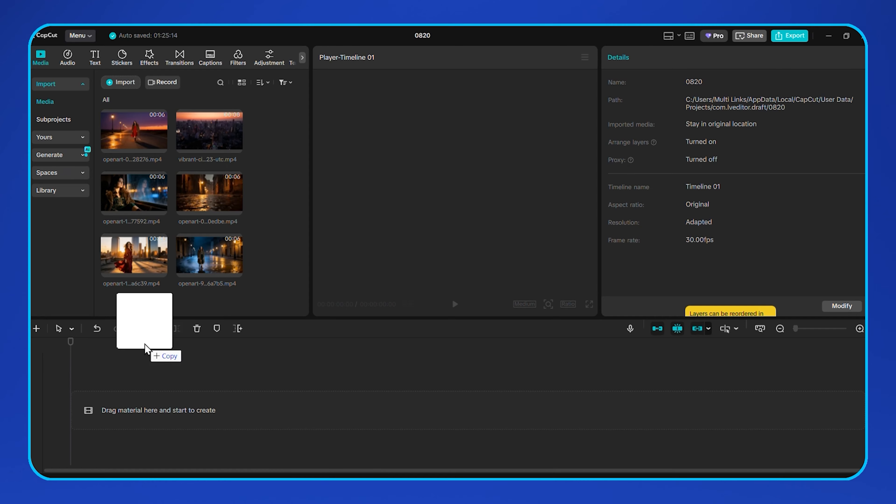
Step: Switch to CapCut, place High Above the Rain.mp3 on the timeline, and add the red-dress rooftop, wet street, window and city skyline clips in that order
drag(150, 345, 106, 399)
key(space)
click(160, 271)
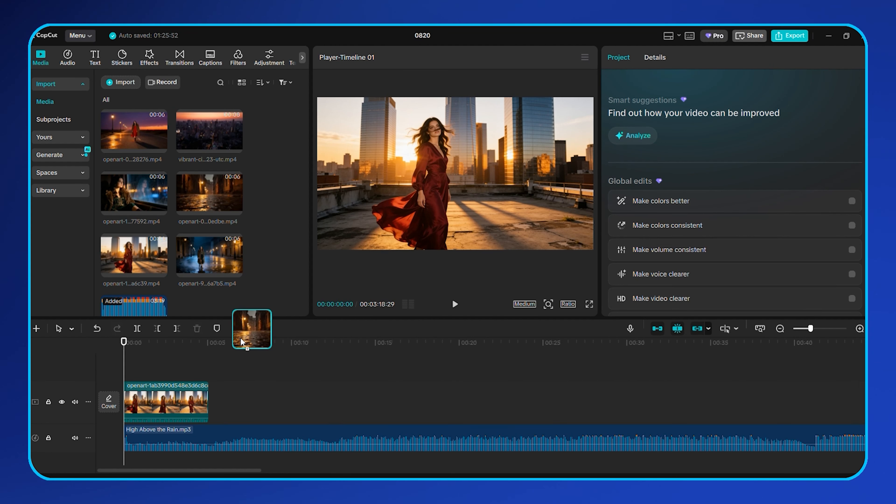
click(235, 209)
click(160, 208)
click(235, 146)
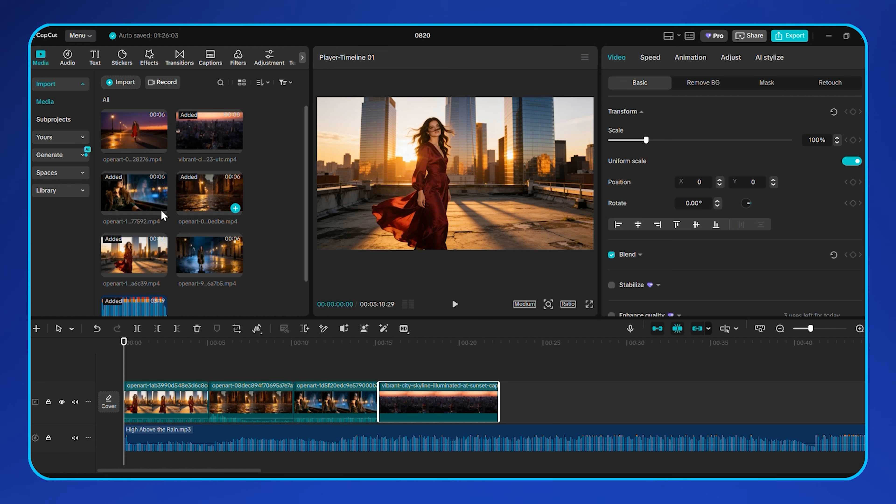